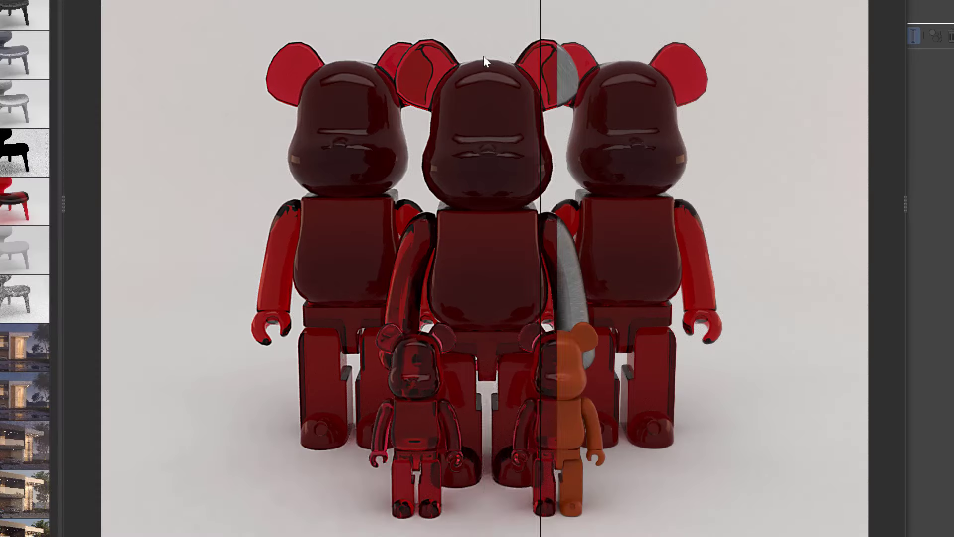
left_click_drag(484, 55, 210, 63)
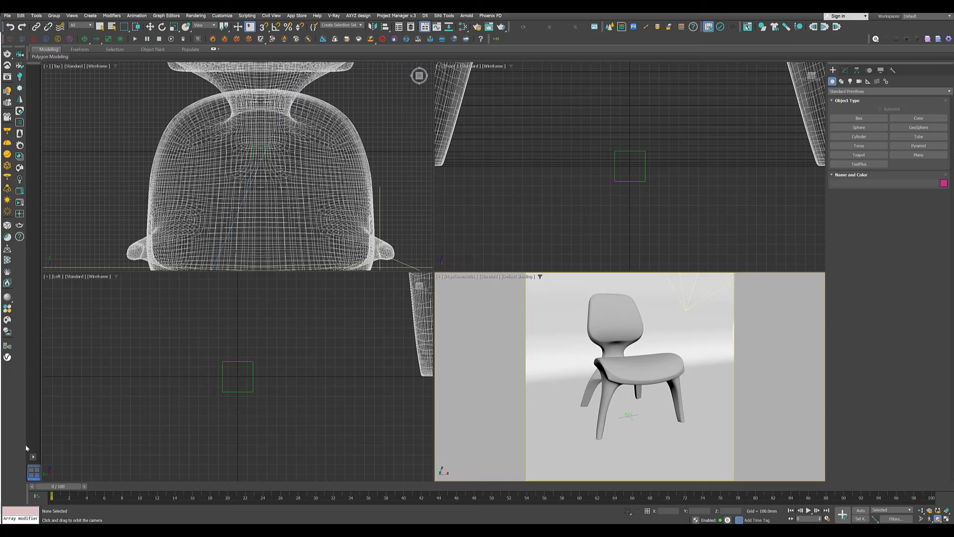
Step: Add a VRayMDLMtl material node to the empty view of the Slate Material Editor
left_click(462, 26)
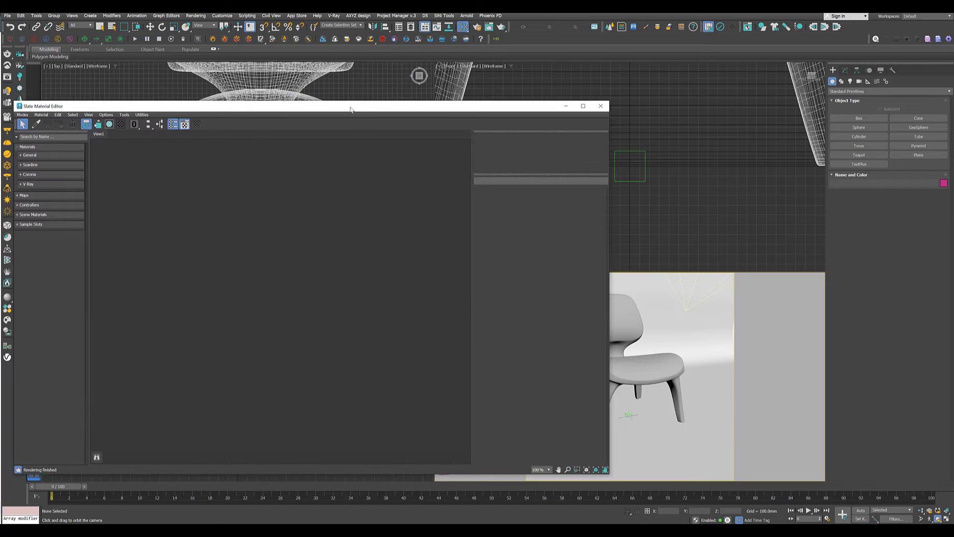
right_click(272, 188)
mouse_move(291, 192)
mouse_move(346, 213)
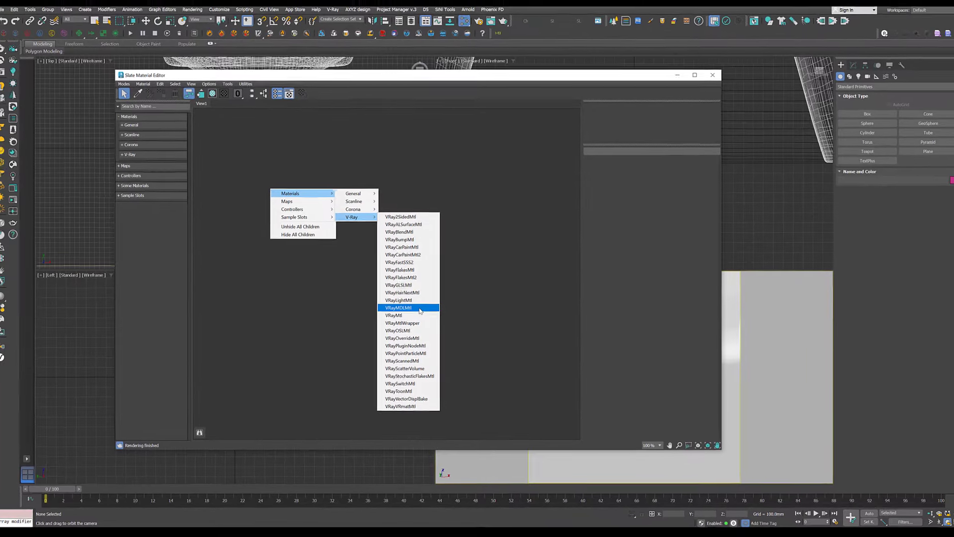
left_click(428, 271)
left_click_drag(270, 194, 374, 215)
scroll(374, 215, "up", 4)
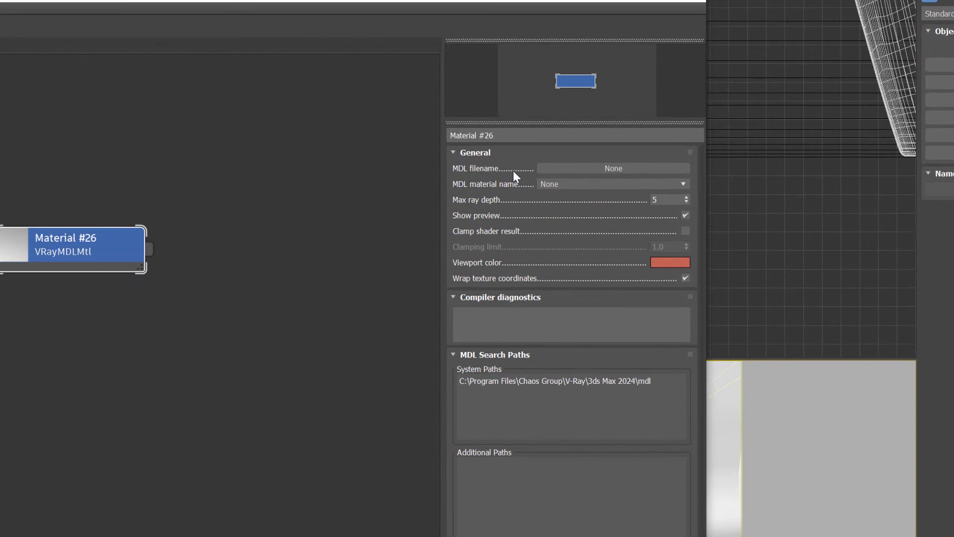
Step: Load metal_examples.mdl from the V-Ray mdl folder as the MDL file of the new material
left_click(600, 169)
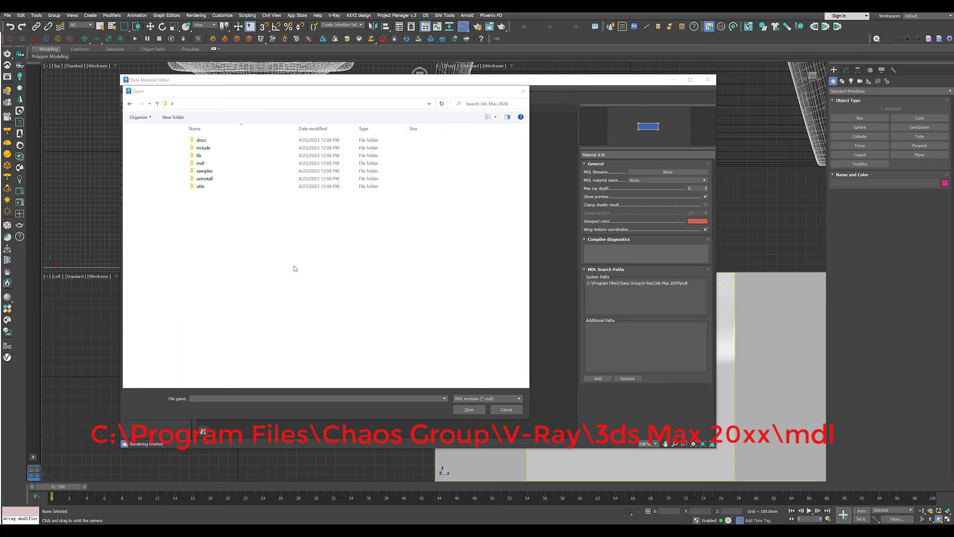
double_click(211, 164)
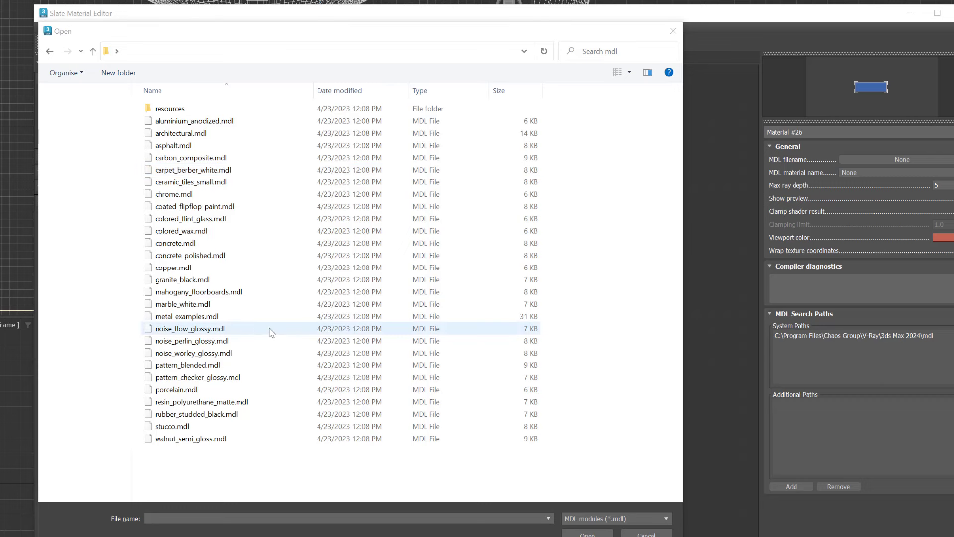
left_click(208, 317)
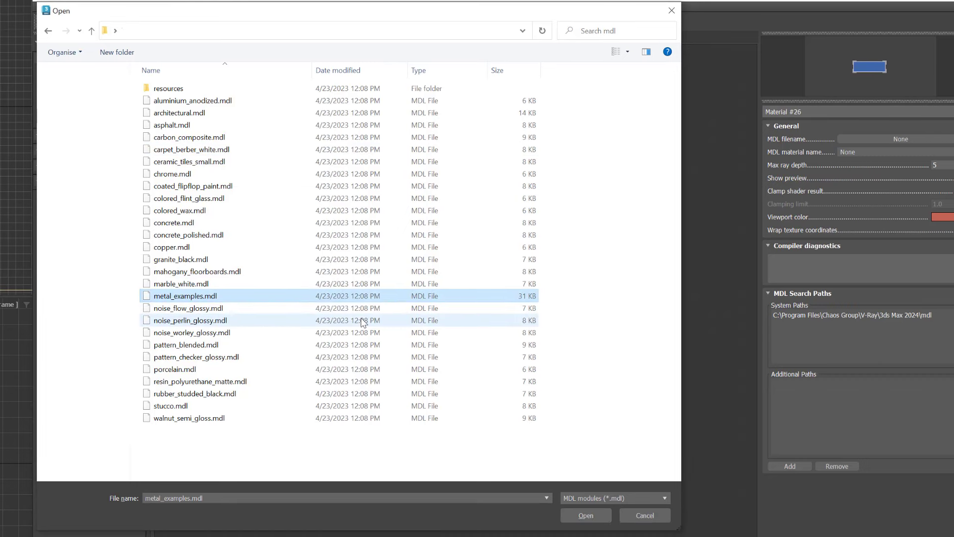
left_click(600, 515)
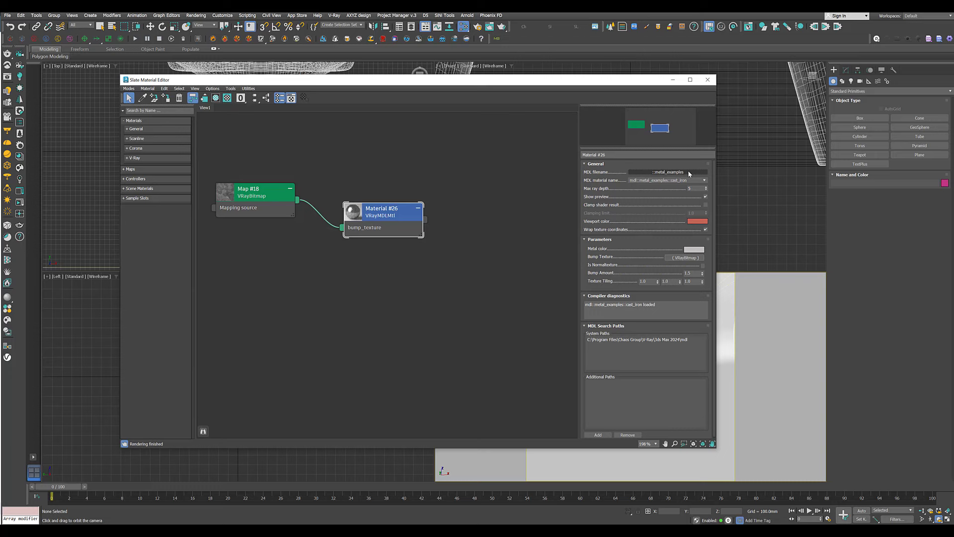
Step: Inspect the cast iron material in an enlarged preview and close the preview
double_click(353, 212)
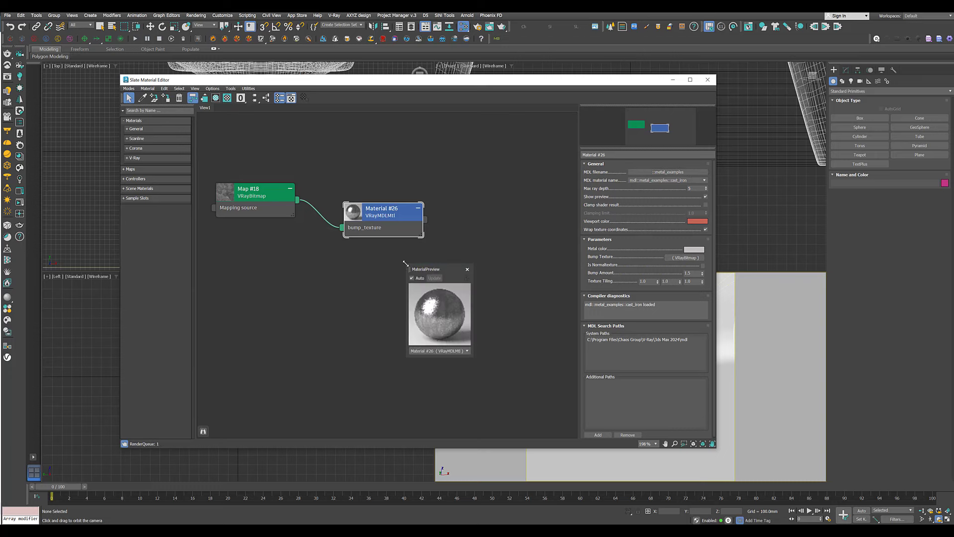
left_click_drag(318, 121, 242, 92)
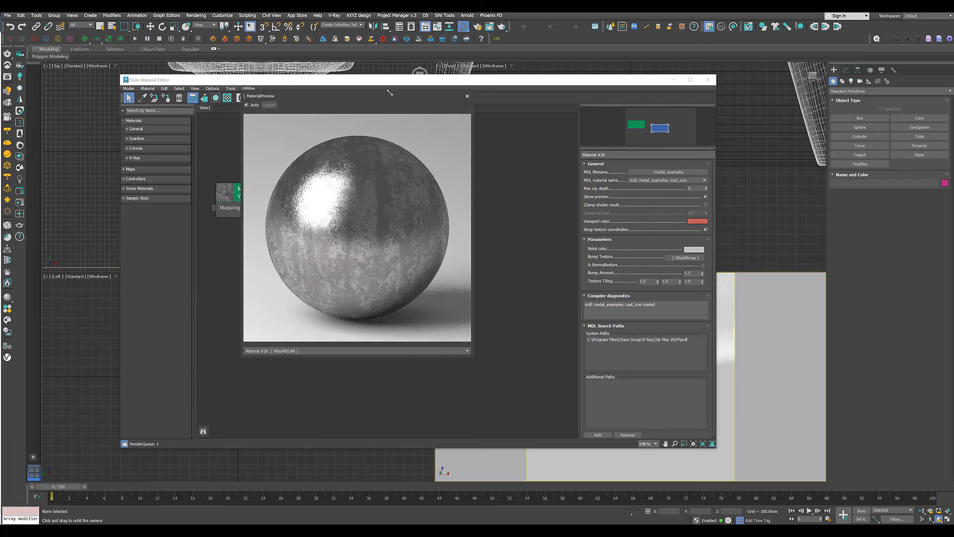
left_click(467, 96)
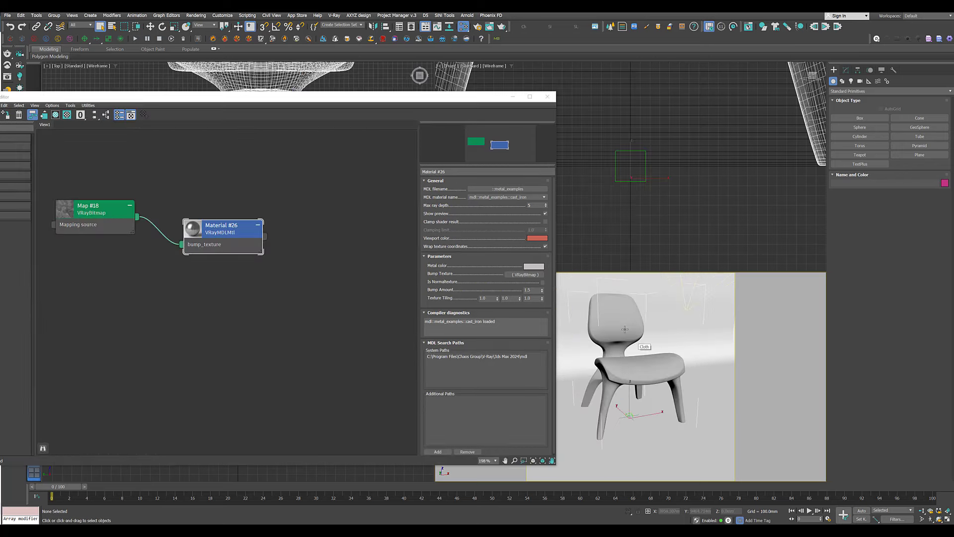
Step: Assign the cast iron MDL material to the chair and start rendering it in the V-Ray Frame Buffer
left_click(625, 329)
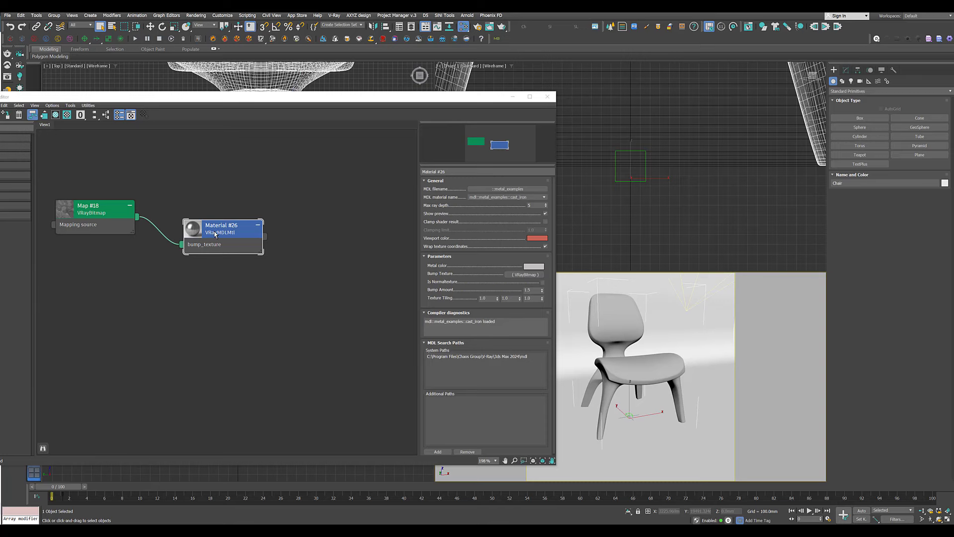
left_click_drag(250, 97, 270, 94)
left_click(27, 111)
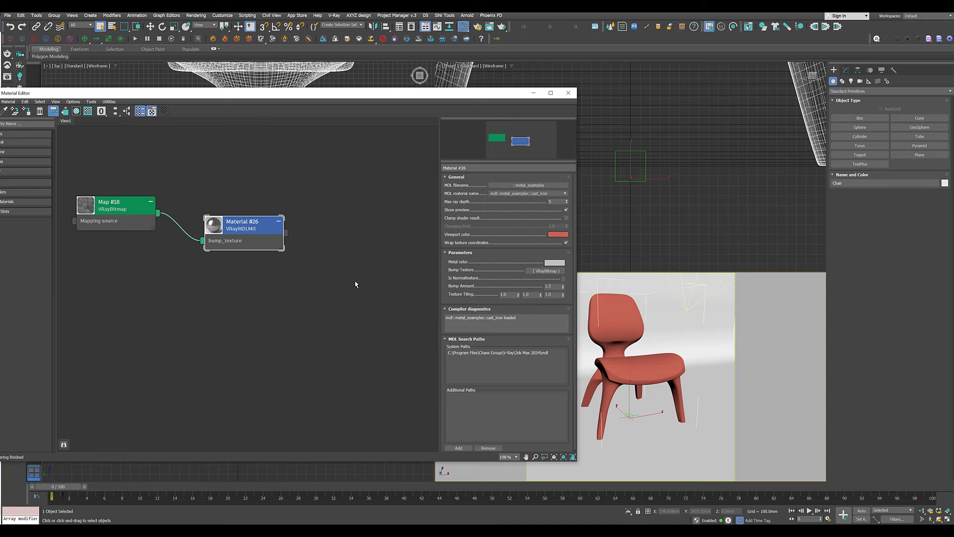
left_click(11, 56)
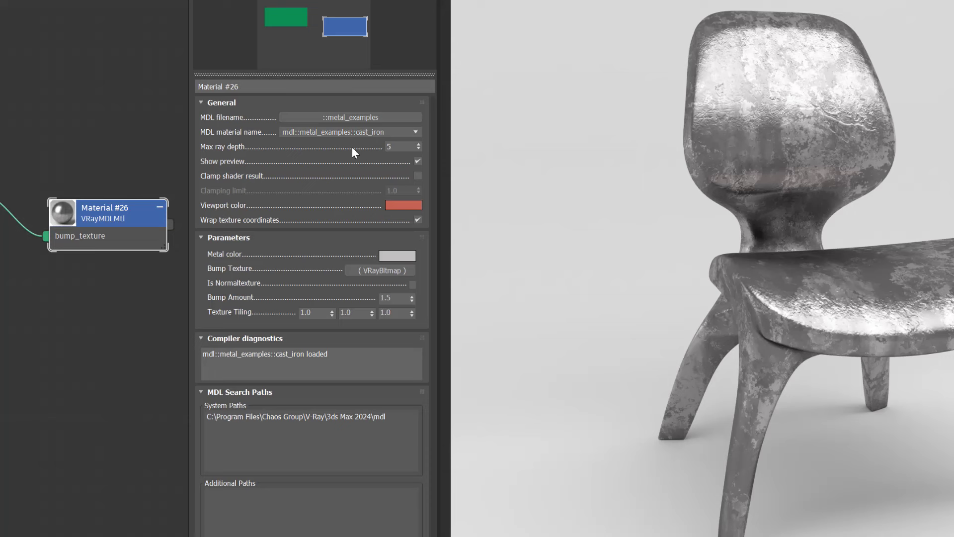
Step: Switch the MDL material name to metal_examples::metal_brushed
left_click(418, 132)
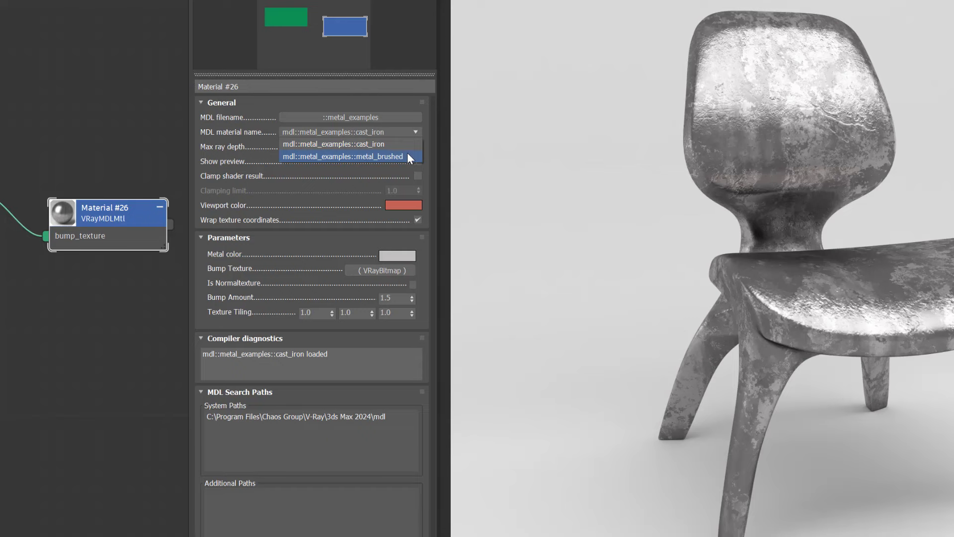
left_click(393, 156)
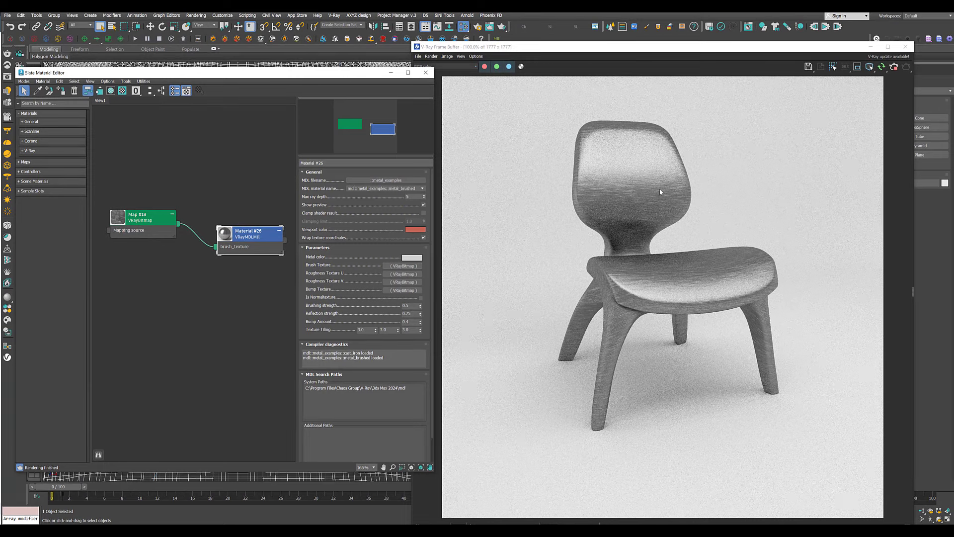
Step: Try a brown metal color on the brushed metal material
left_click(412, 258)
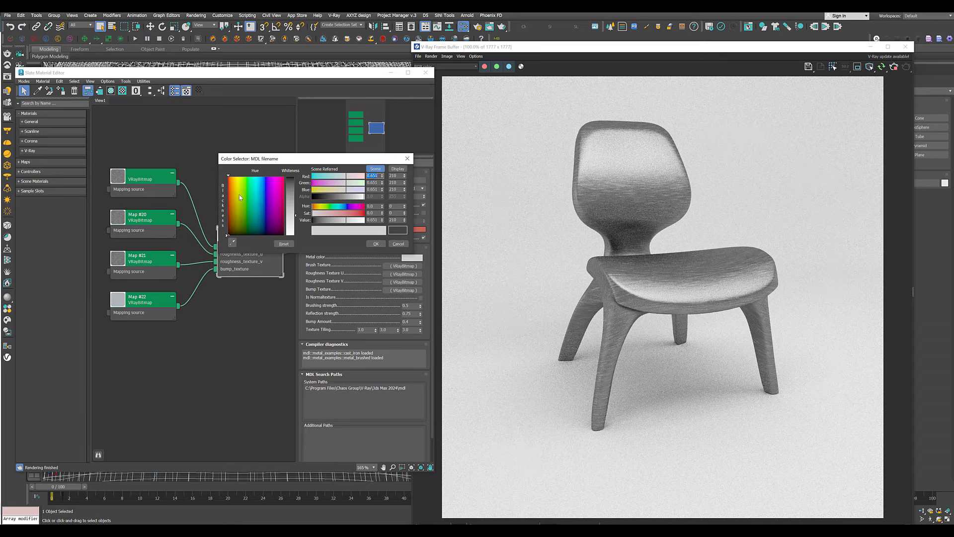
left_click_drag(274, 197, 230, 213)
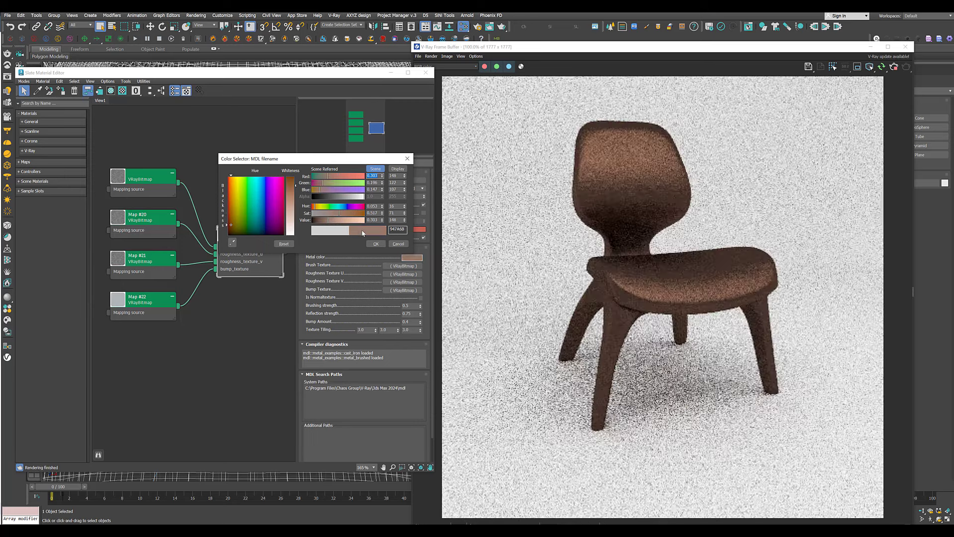
left_click(328, 221)
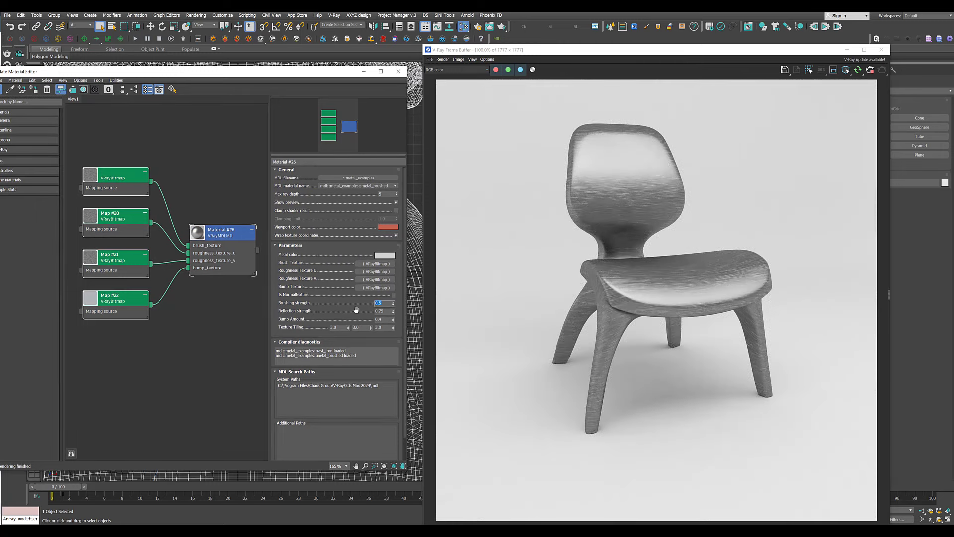
double_click(380, 303)
double_click(383, 319)
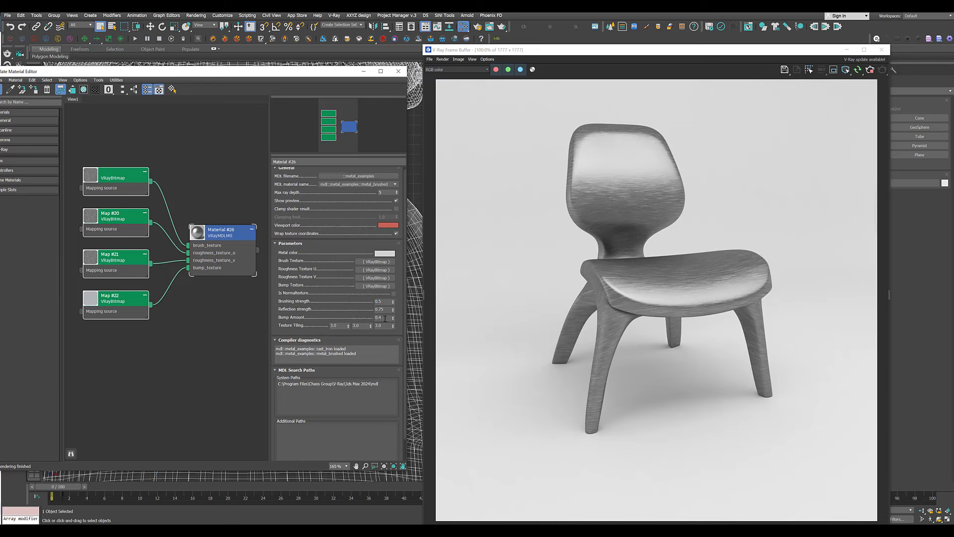
left_click(338, 326)
scroll(188, 288, "down", 1)
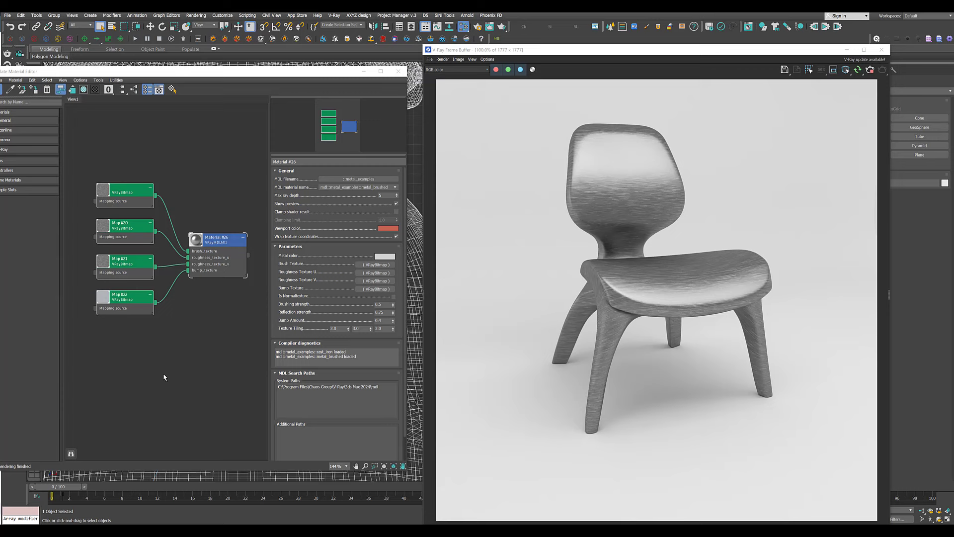
Step: Replace the material's MDL file with granite_black.mdl
left_click(365, 180)
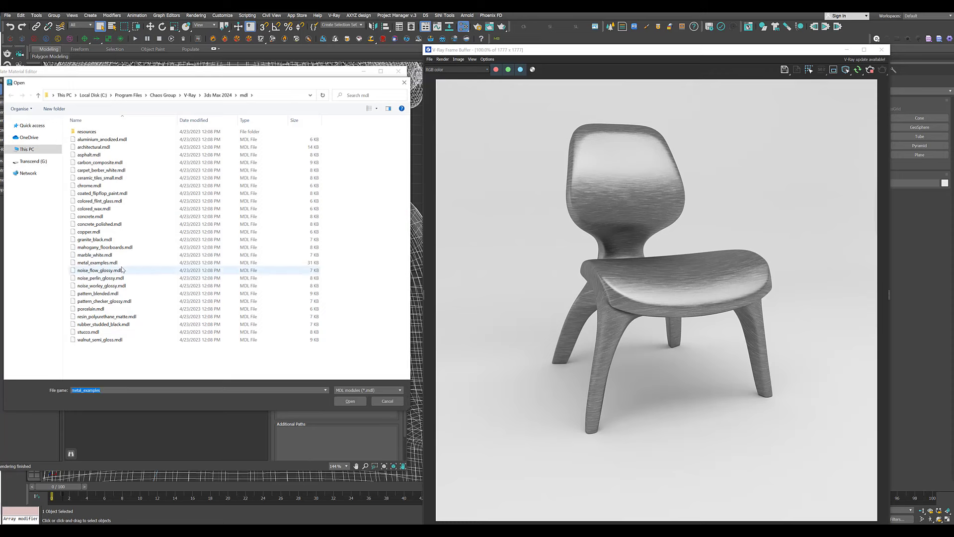
left_click(109, 240)
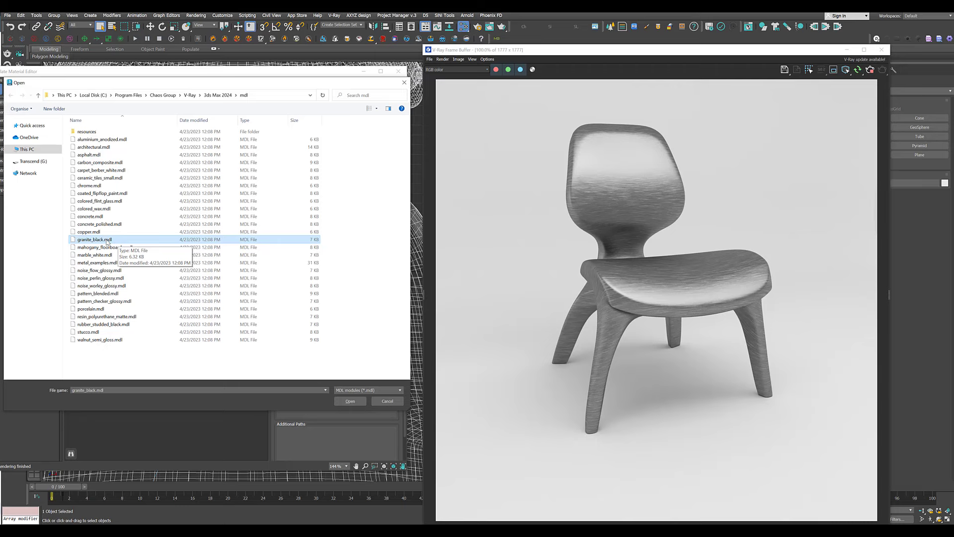
double_click(110, 241)
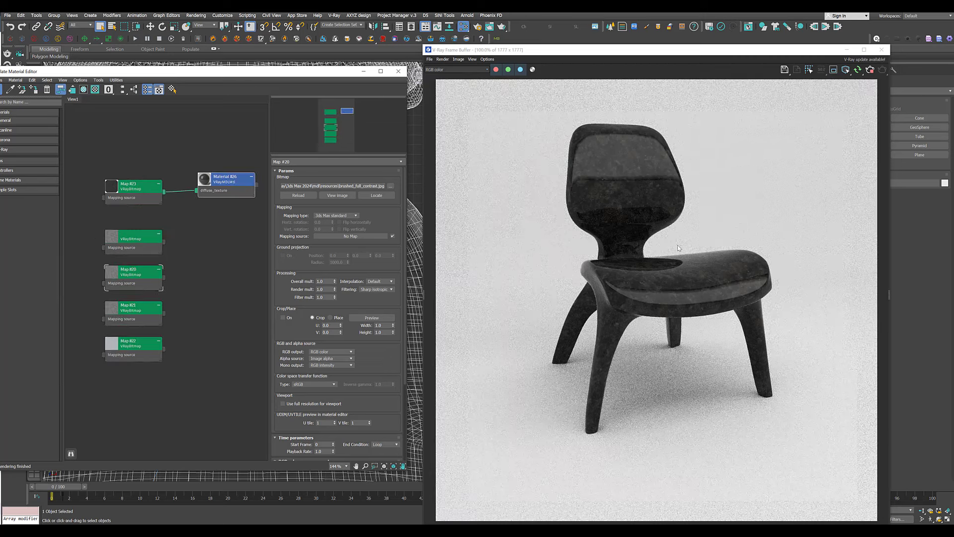
Step: Reposition the granite texture's bitmap node and open the granite material's overall reflectivity and IOR values
left_click_drag(143, 193, 137, 182)
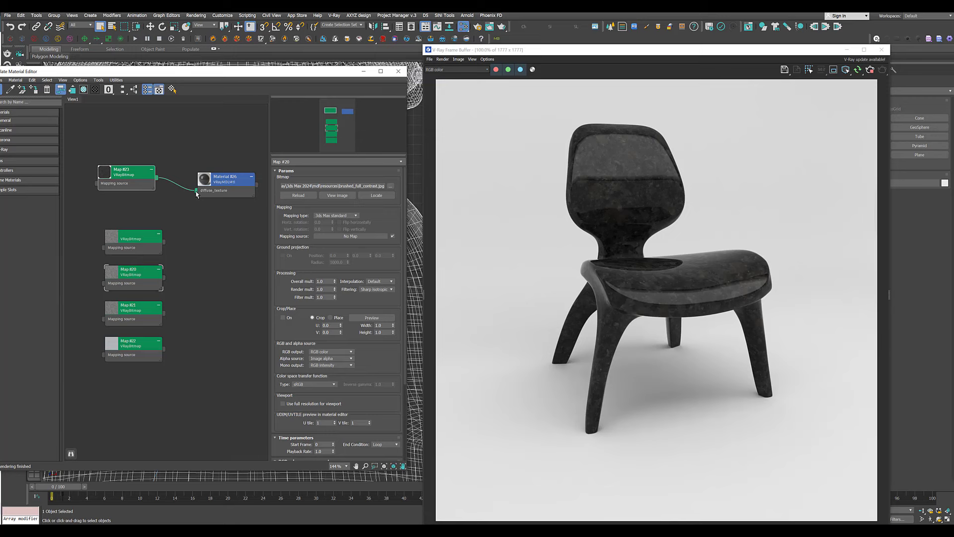
left_click(227, 186)
double_click(381, 272)
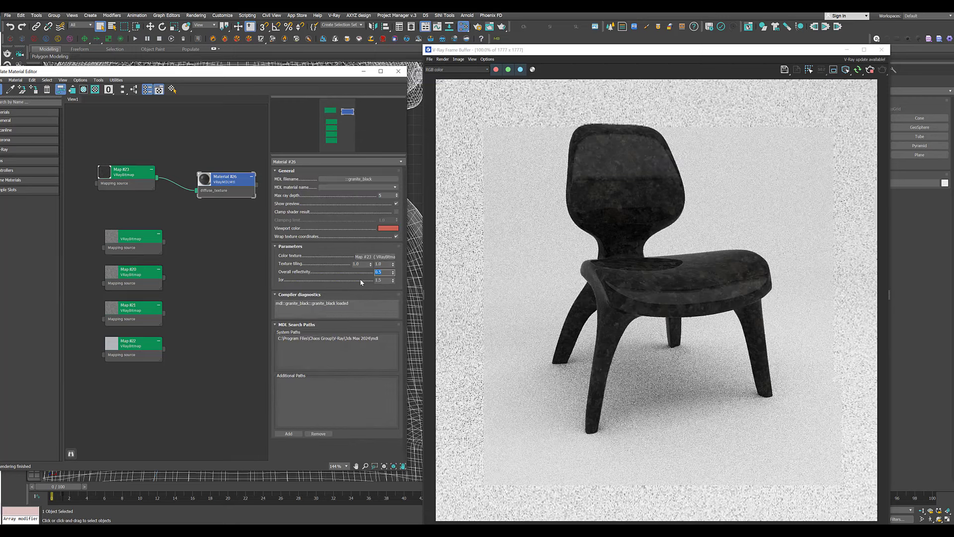
key("Tab")
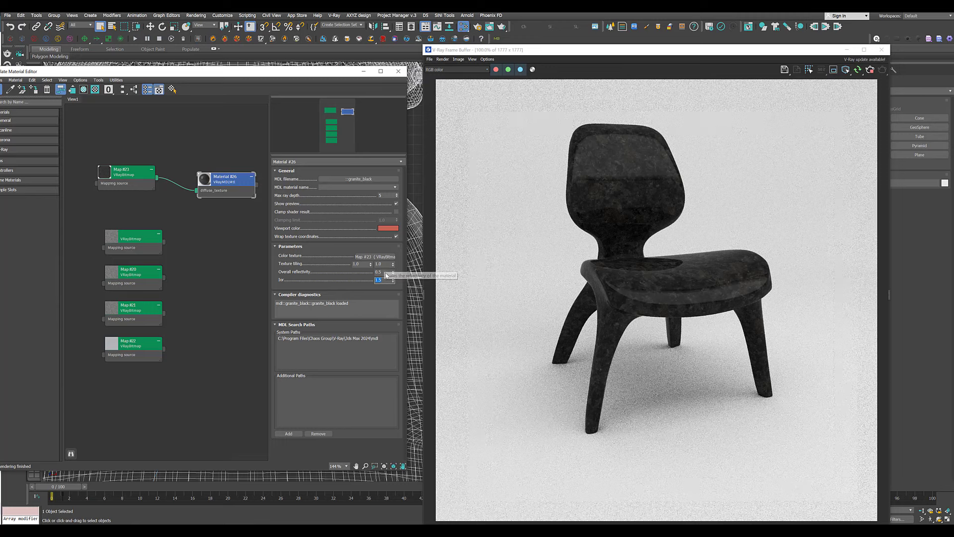
double_click(378, 273)
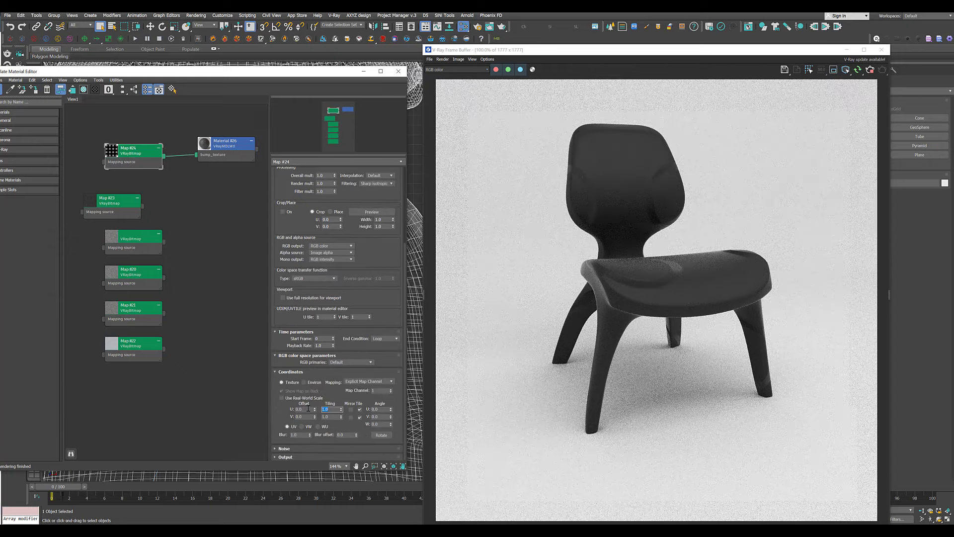
Step: Set the U tiling of the bump texture bitmap Map #24 to 50
type("50")
key("Tab")
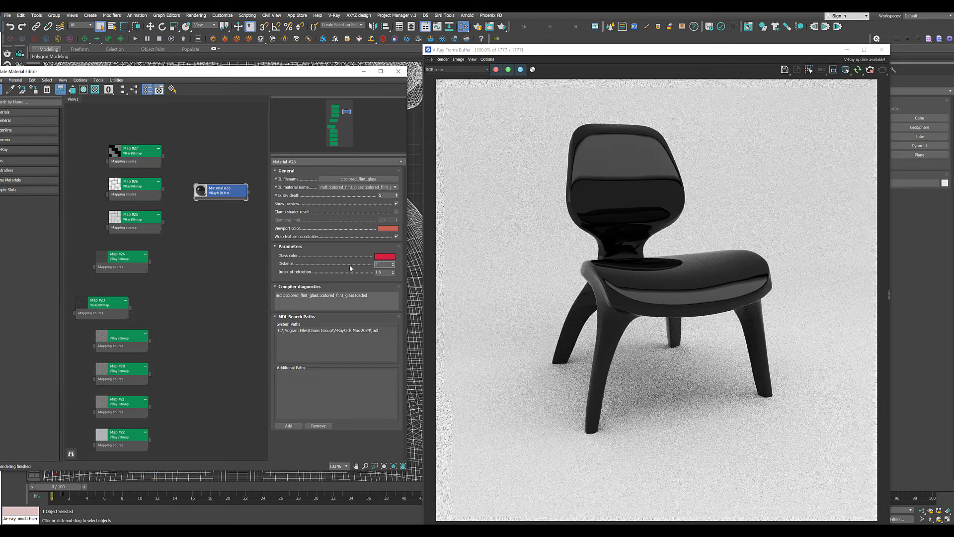
Step: Set the colored flint glass material's distance to 50 and its index of refraction to 1.45
type("50")
key("Return")
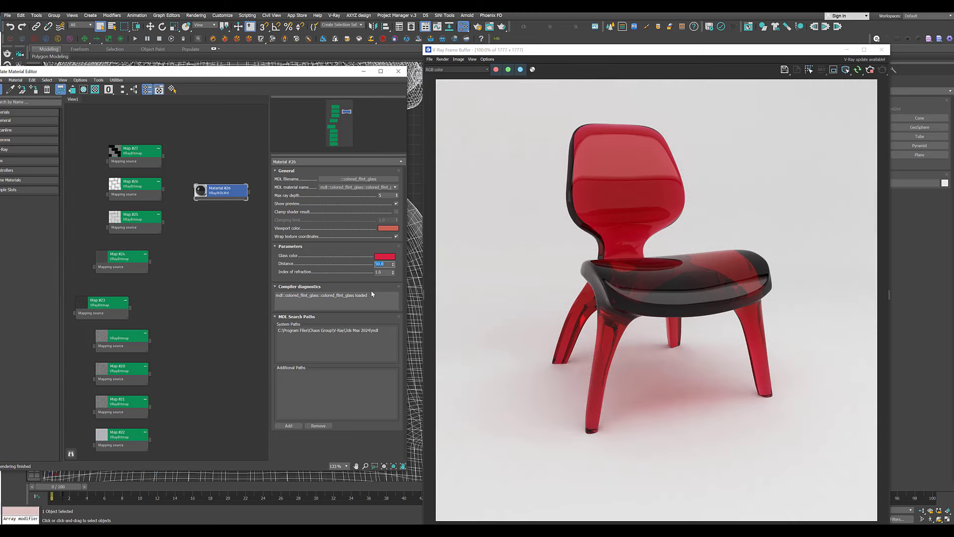
key("Tab")
type("1.45")
key("Return")
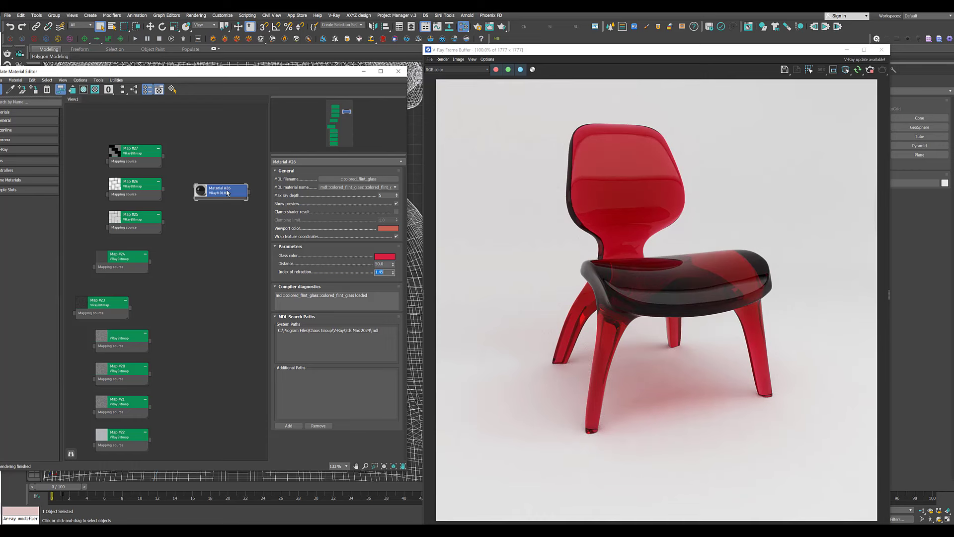